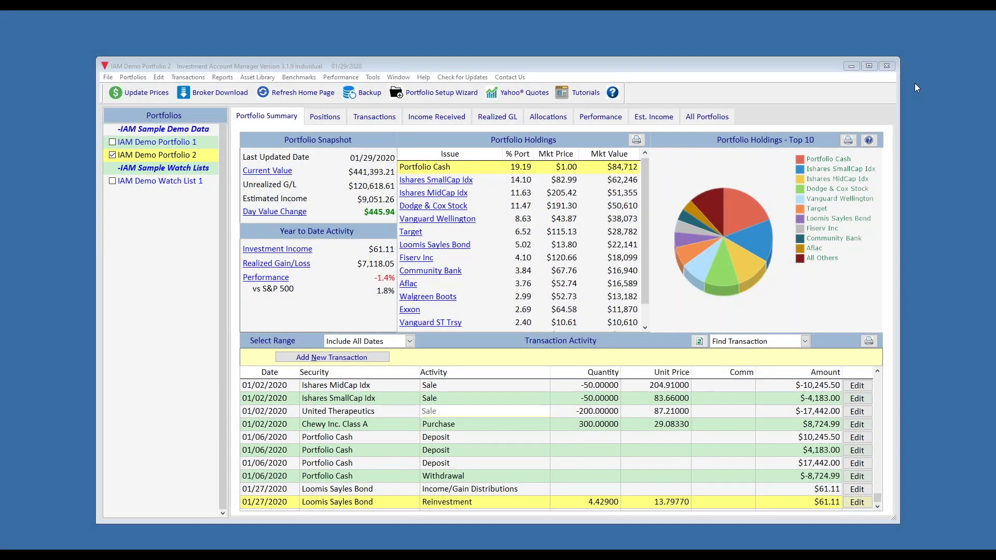
# Step: Launch the Portfolio Setup Wizard and dismiss the Excel/CSV file requirement note
pyautogui.click(441, 92)
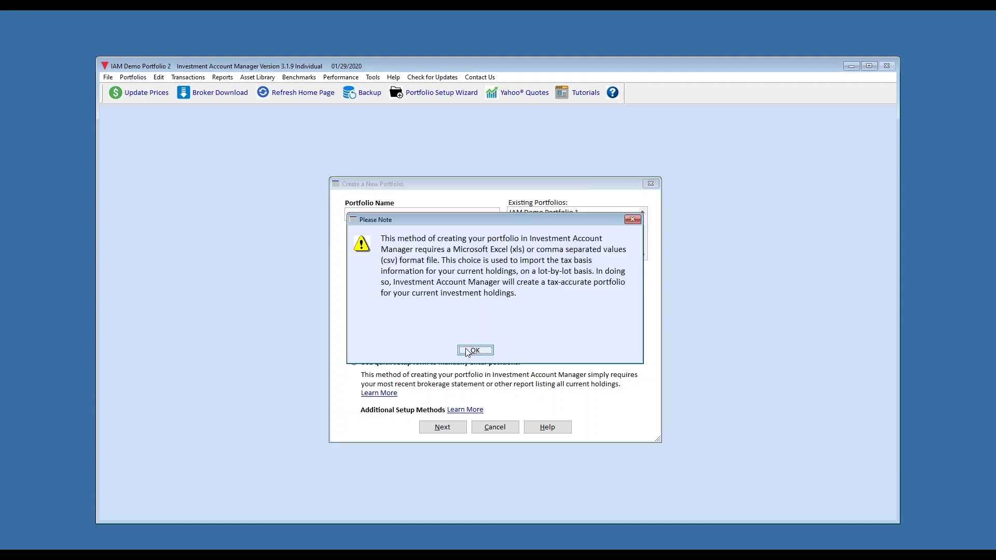
pyautogui.click(474, 351)
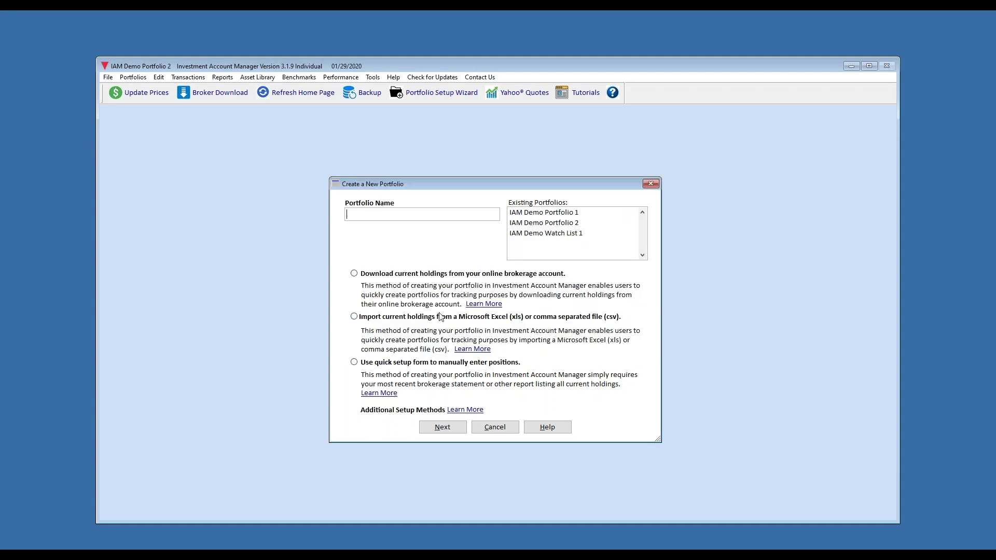
# Step: Name the portfolio 'My New Portfolio', choose importing current holdings from xls/csv, and continue
pyautogui.write('M')
pyautogui.write('y New Port')
pyautogui.write('folio')
pyautogui.click(354, 318)
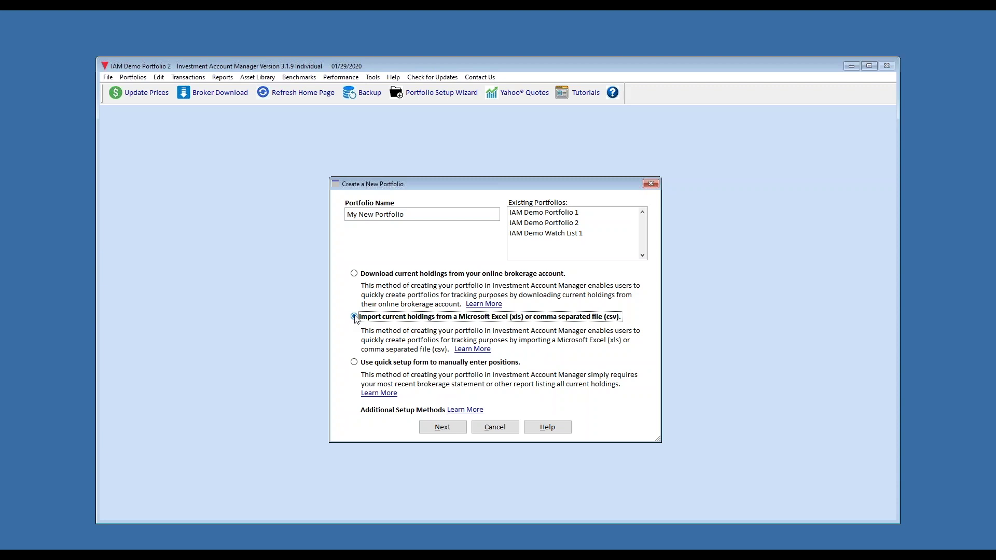
pyautogui.click(443, 427)
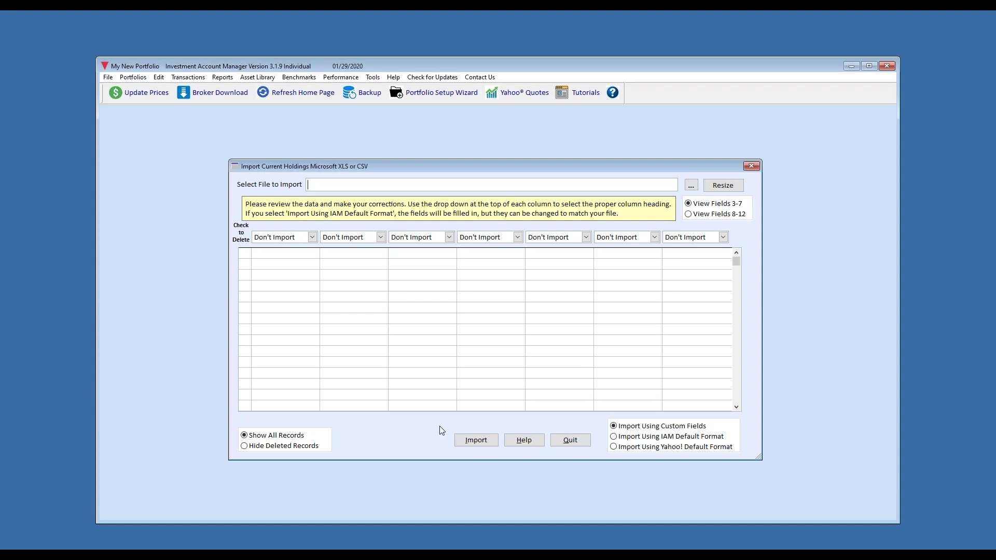
# Step: Load 'broker xyz tax lots.csv' from USB Drive (E:) into the import grid
pyautogui.click(692, 186)
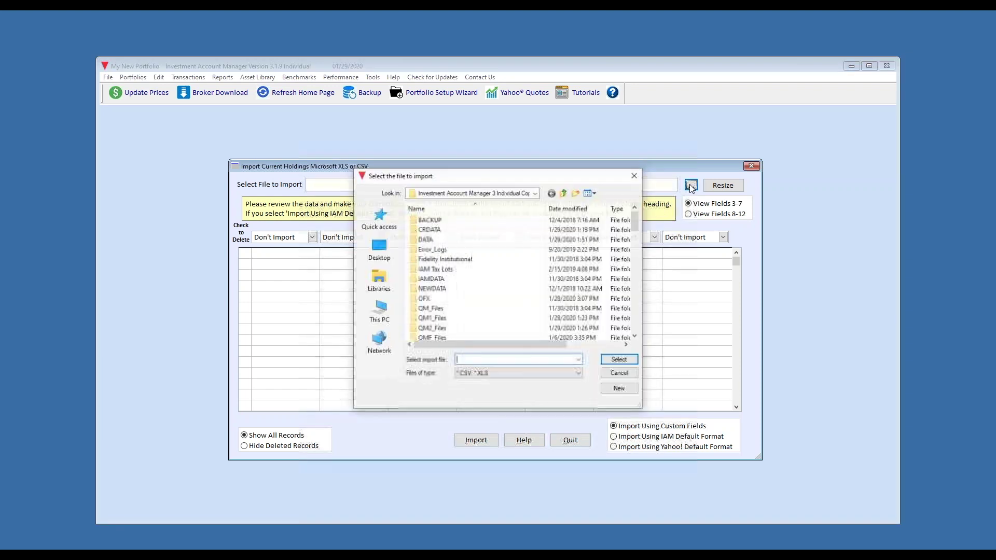
pyautogui.click(384, 312)
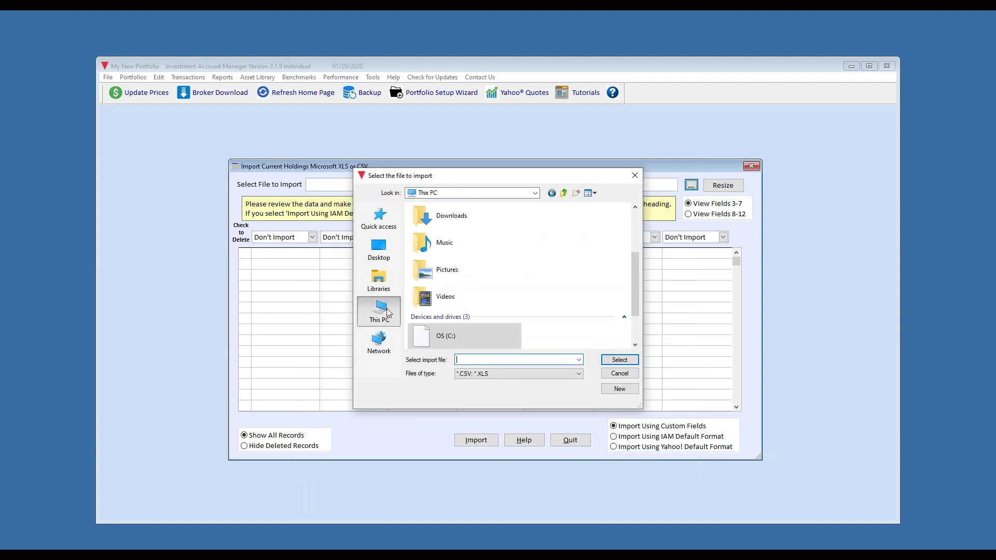
pyautogui.click(635, 344)
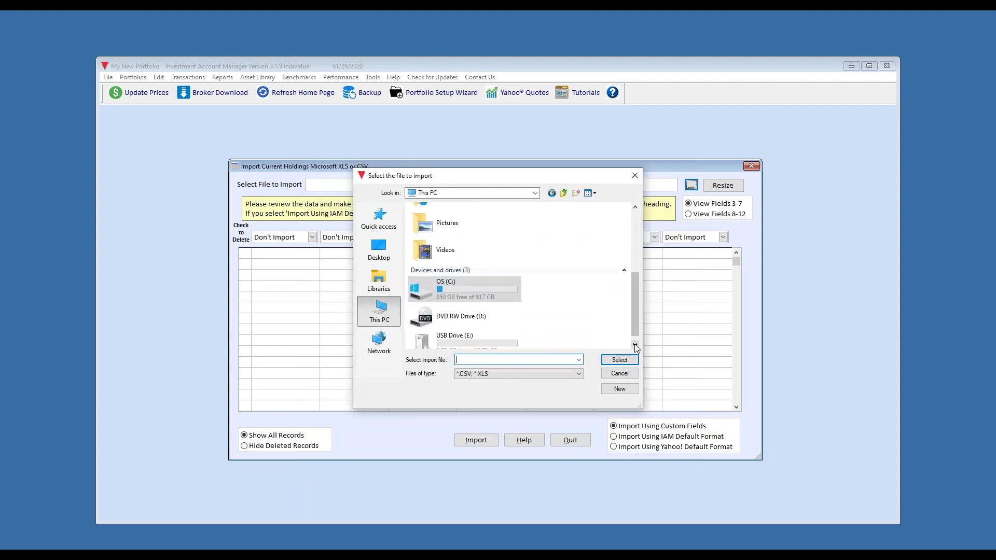
pyautogui.doubleClick(427, 337)
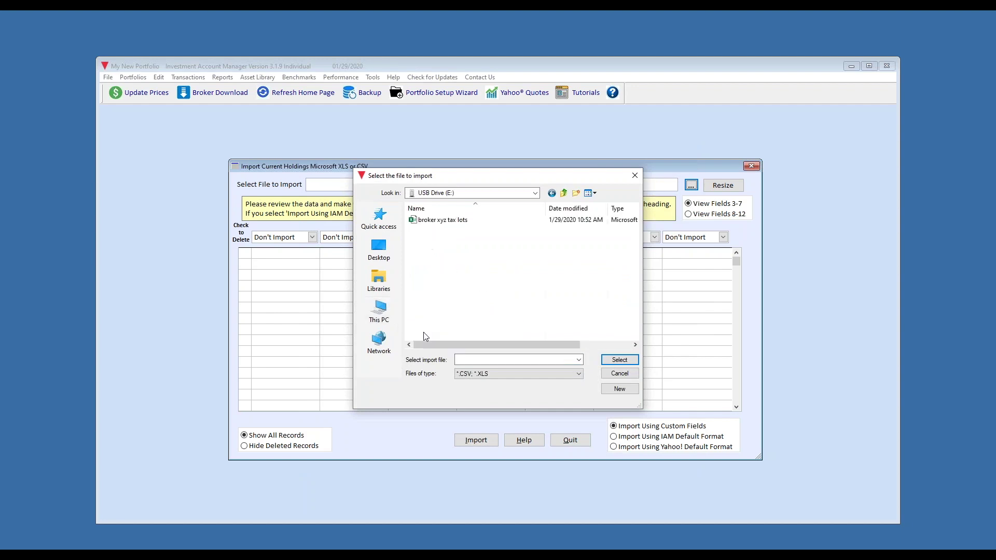
pyautogui.click(427, 220)
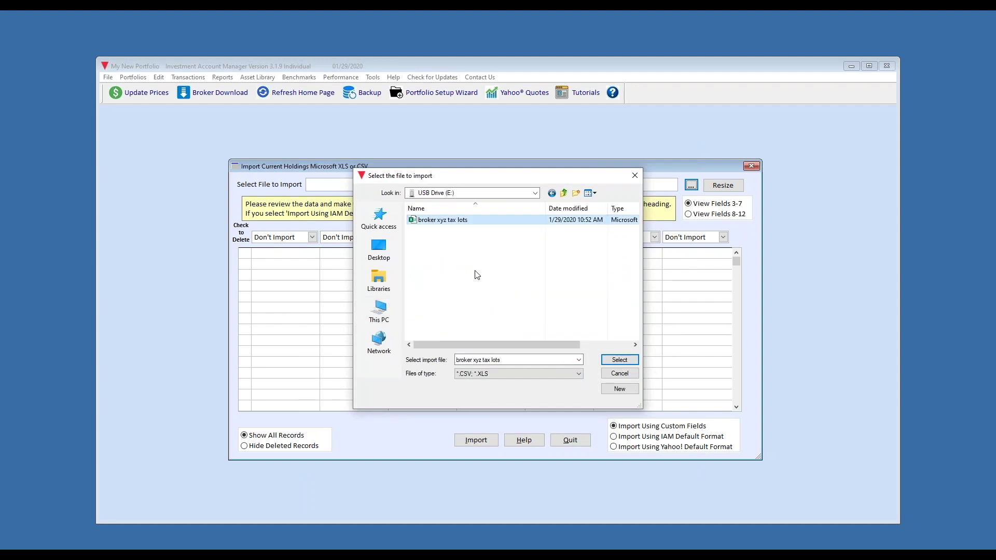
pyautogui.click(607, 360)
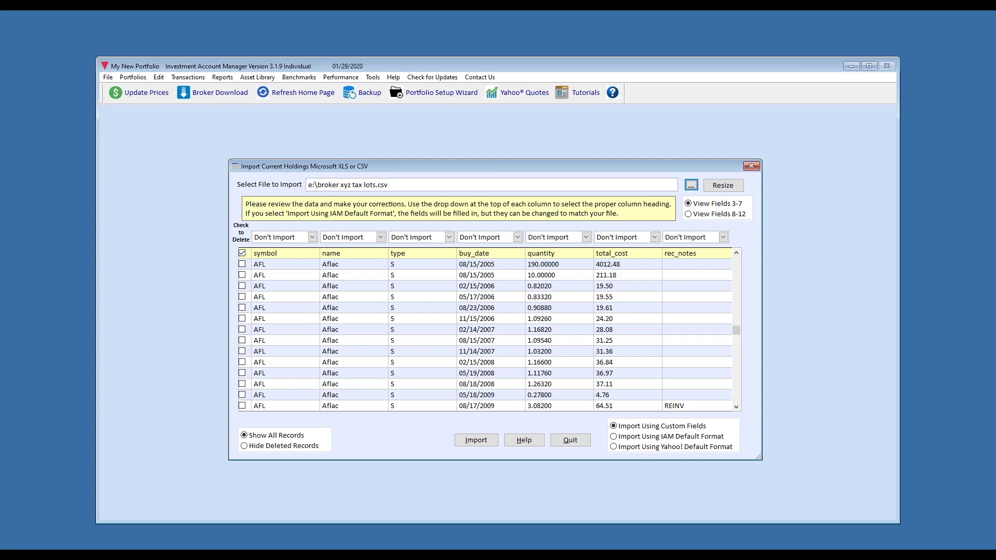
pyautogui.click(524, 441)
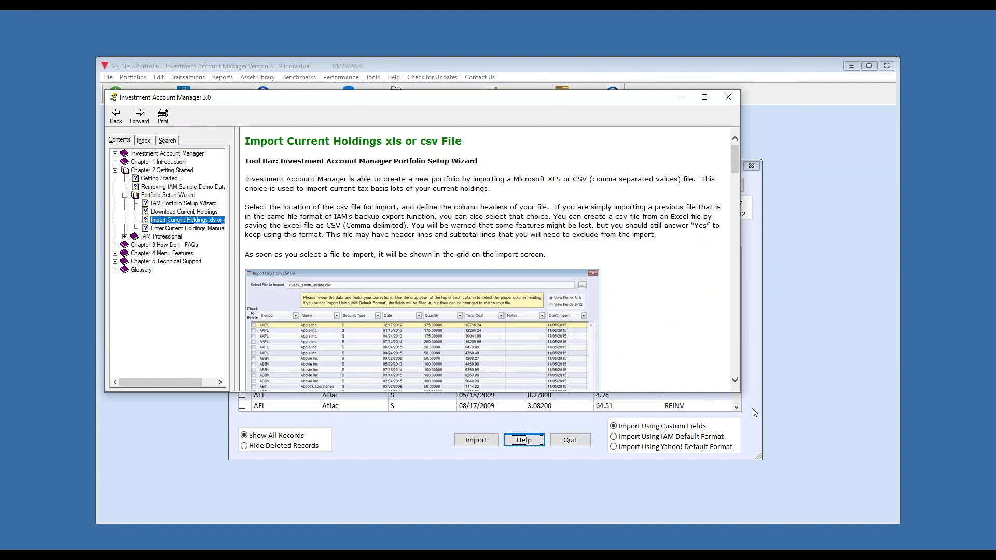
pyautogui.click(736, 380)
pyautogui.scroll(-3, 736, 381)
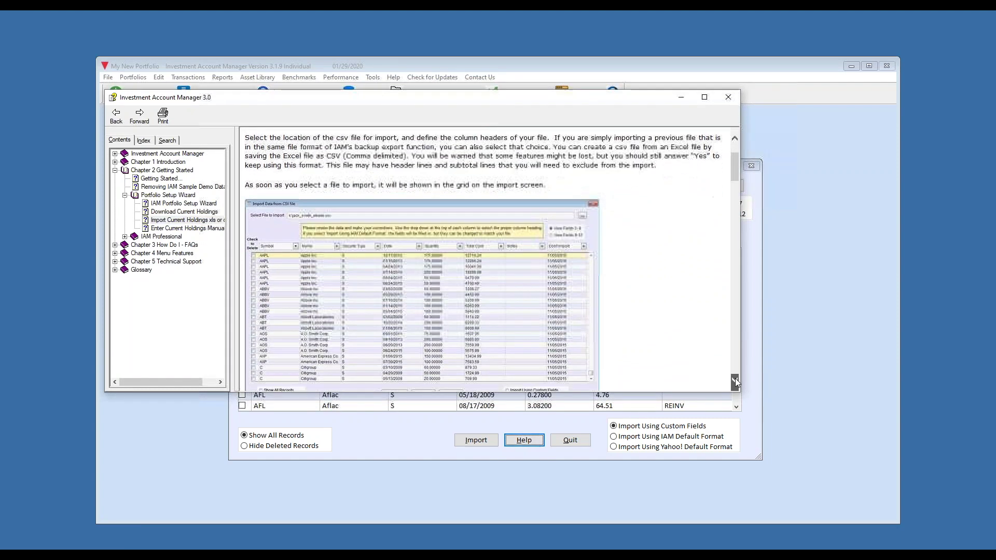
pyautogui.scroll(-2, 736, 380)
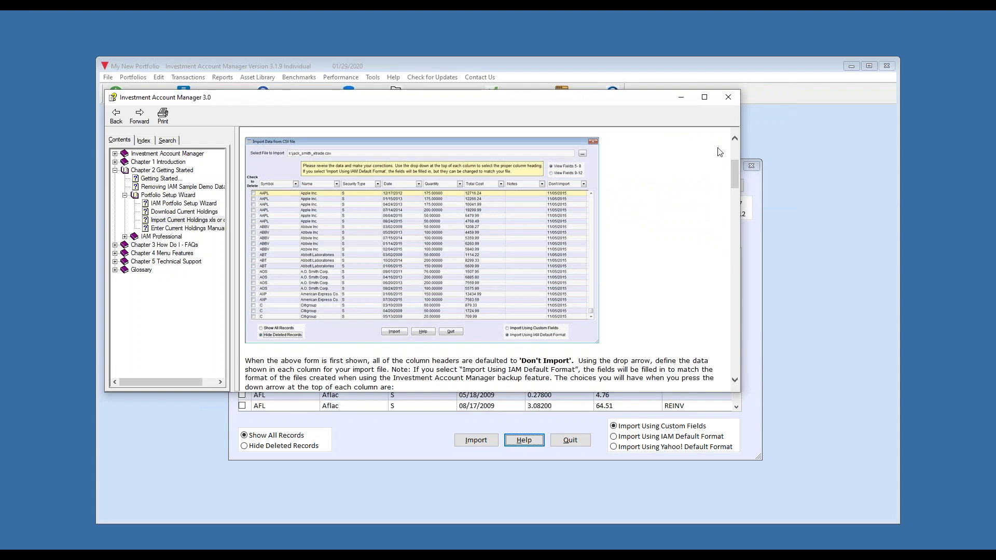
pyautogui.click(728, 99)
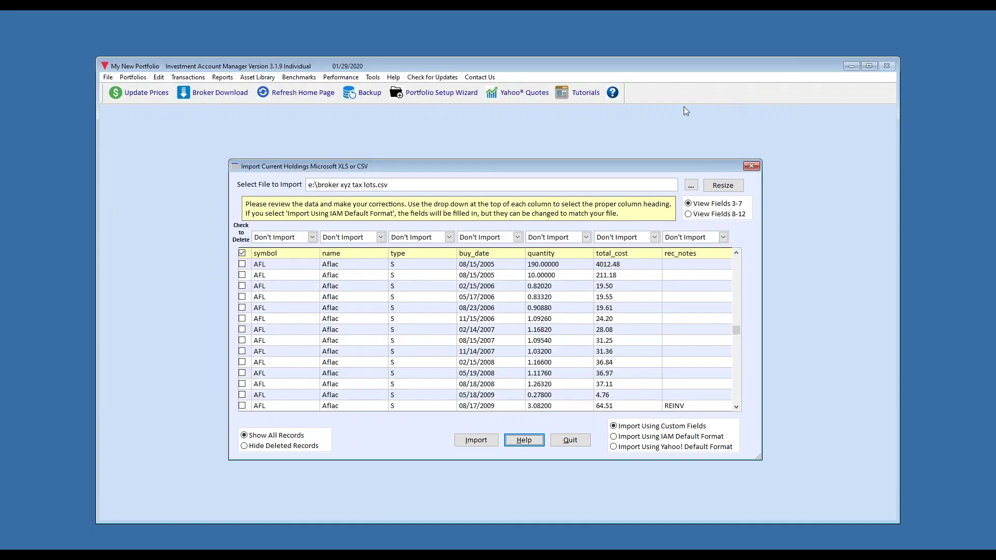
pyautogui.click(313, 238)
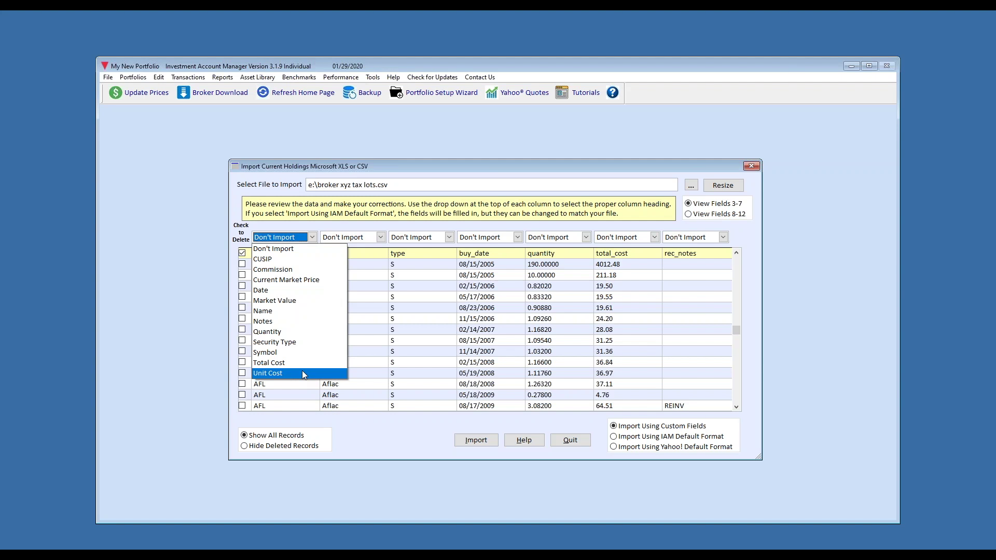
# Step: Map all CSV columns using the IAM default format and import the tax lot data
pyautogui.click(616, 442)
pyautogui.click(615, 438)
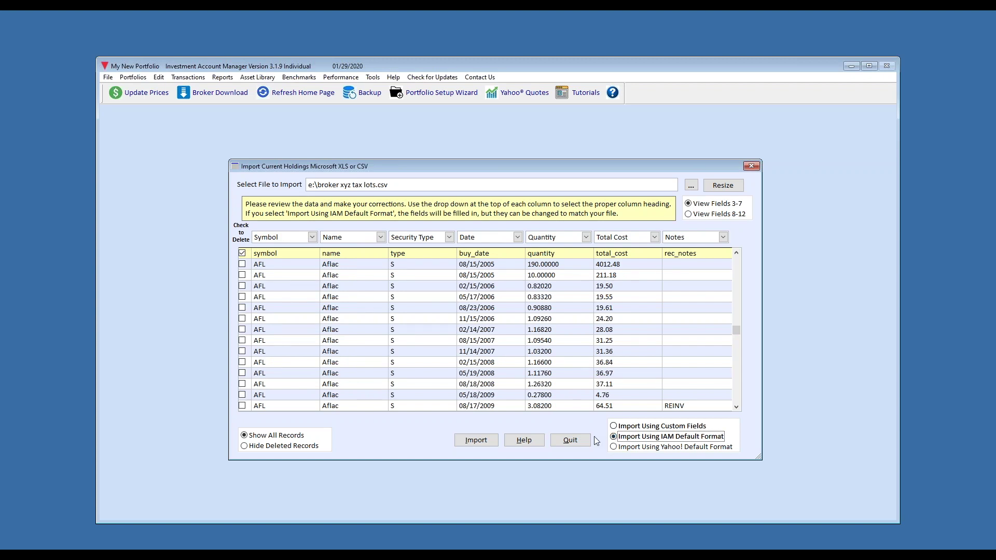
pyautogui.click(477, 441)
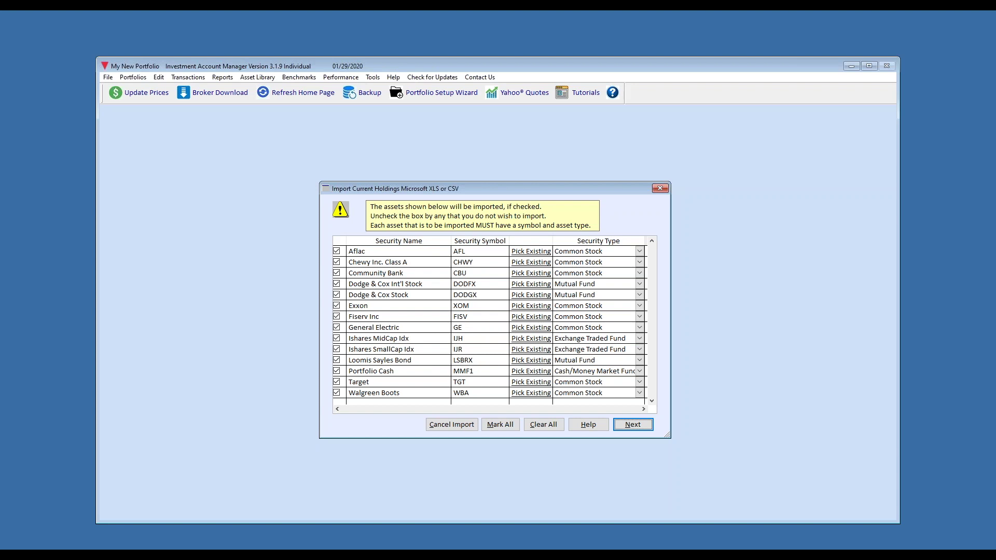
# Step: Accept all checked assets in the import list and continue
pyautogui.click(619, 426)
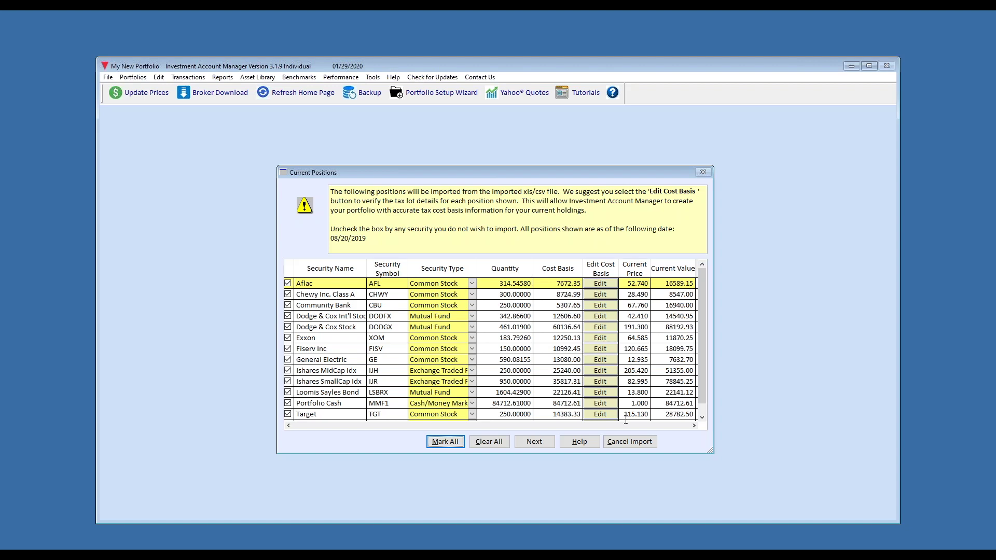
# Step: Review the Aflac and Exxon tax lots, then finish creating the portfolio
pyautogui.click(600, 284)
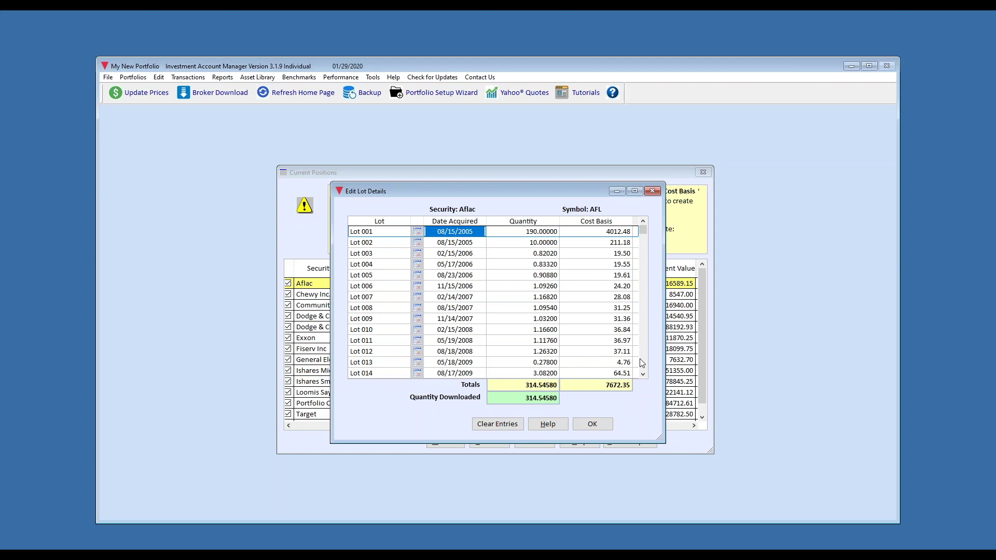
pyautogui.click(643, 374)
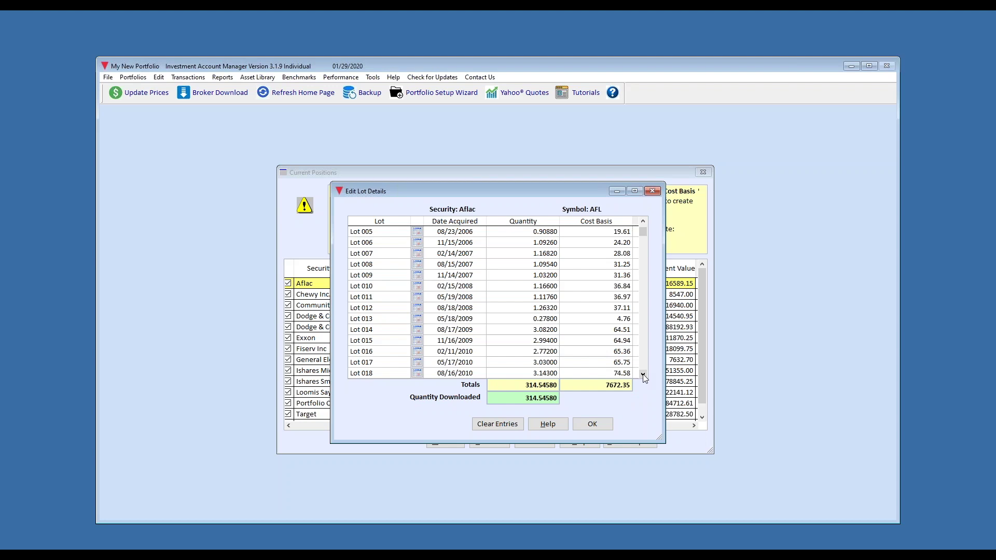
pyautogui.click(592, 424)
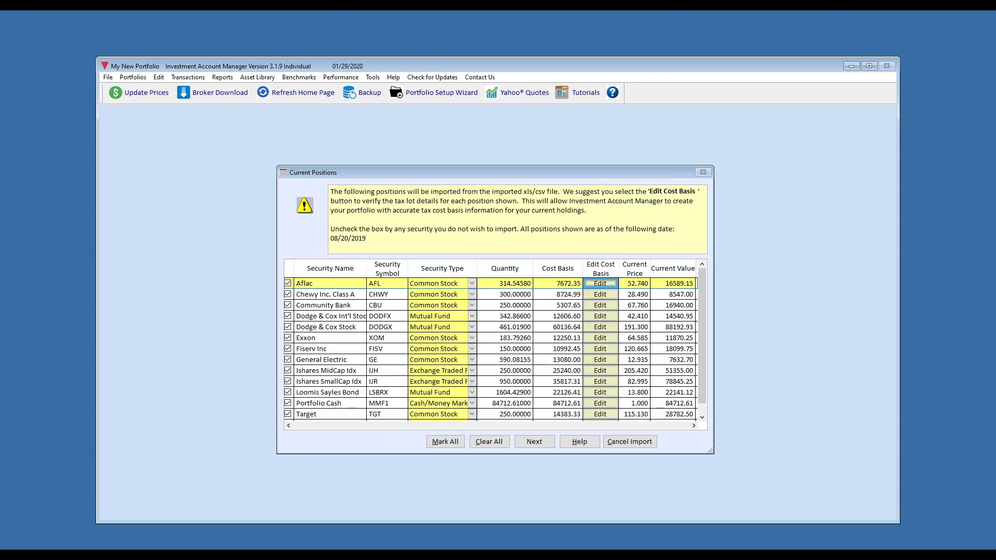
pyautogui.click(605, 340)
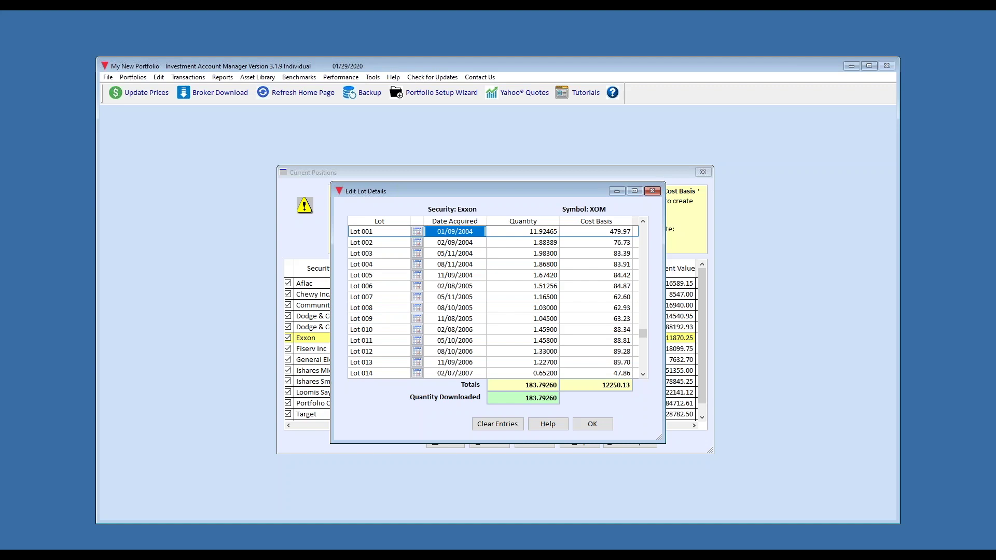
pyautogui.click(589, 421)
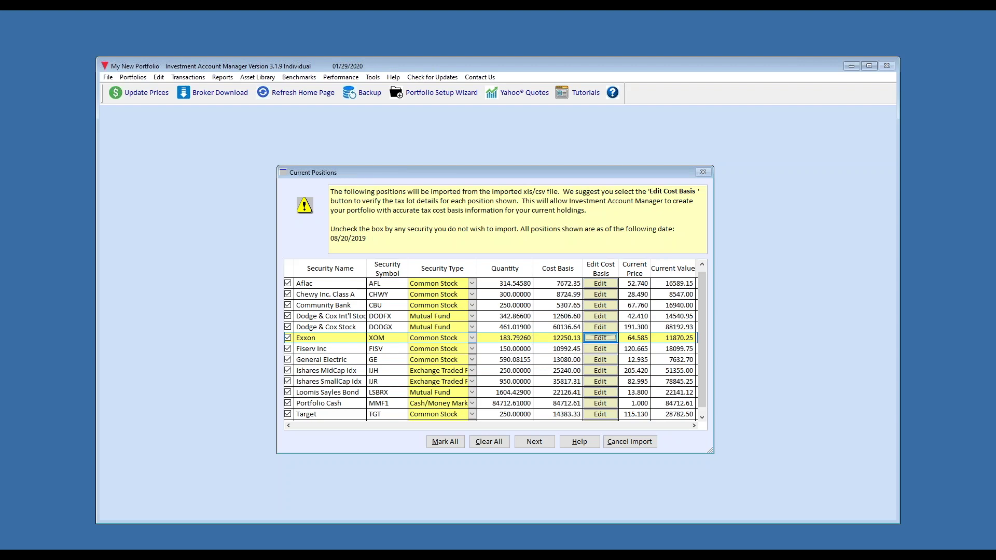
pyautogui.click(534, 441)
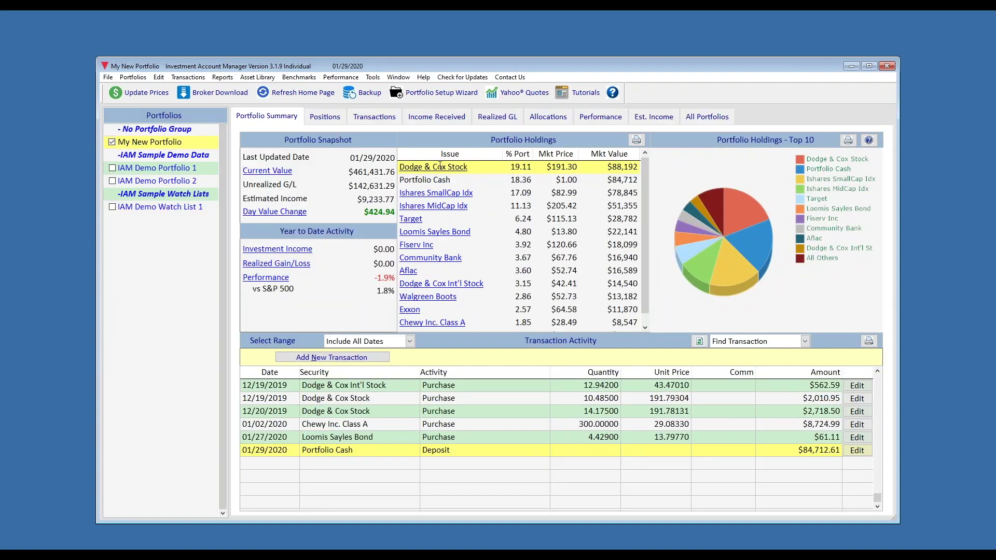
# Step: Show My New Portfolio's Positions report with its holdings totalling $461,431.76
pyautogui.click(333, 121)
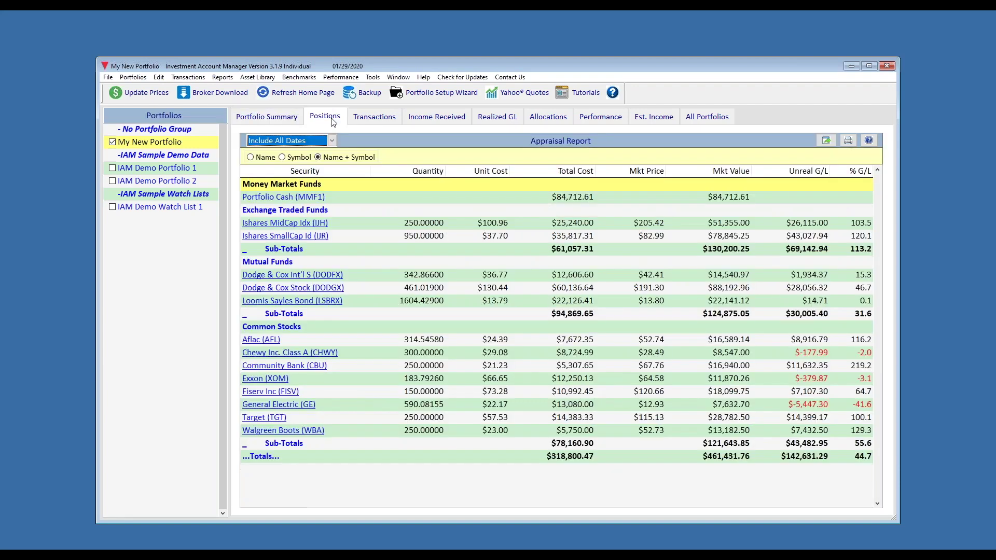